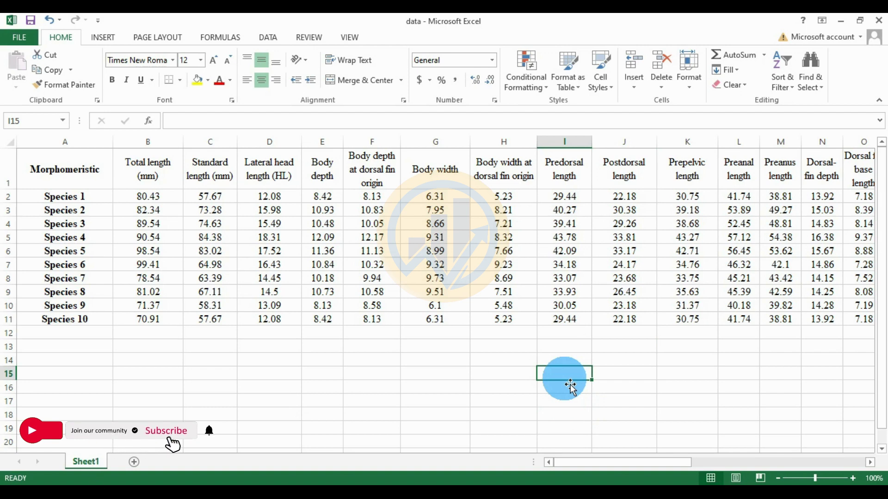
Copy the full Excel morphometric table A1:AJ11, covering species names, trait headers and all measurements
drag(81, 168, 823, 341)
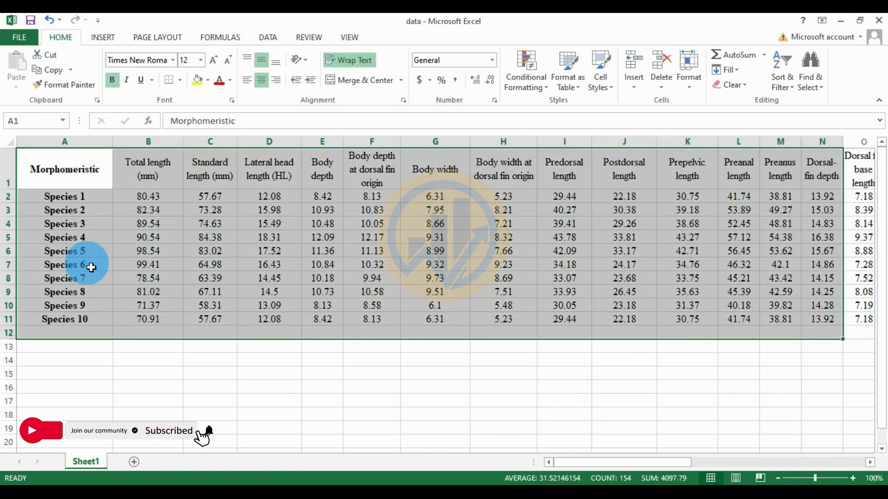
drag(83, 200, 77, 320)
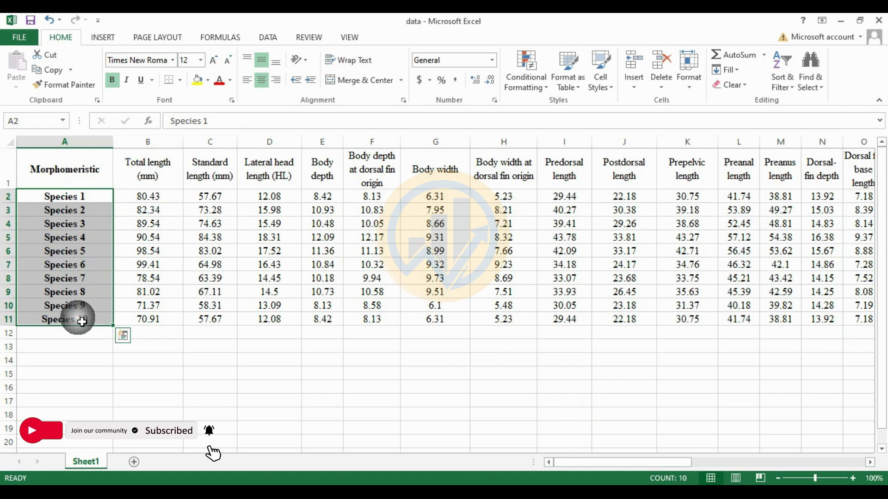
click(92, 169)
drag(150, 179, 571, 178)
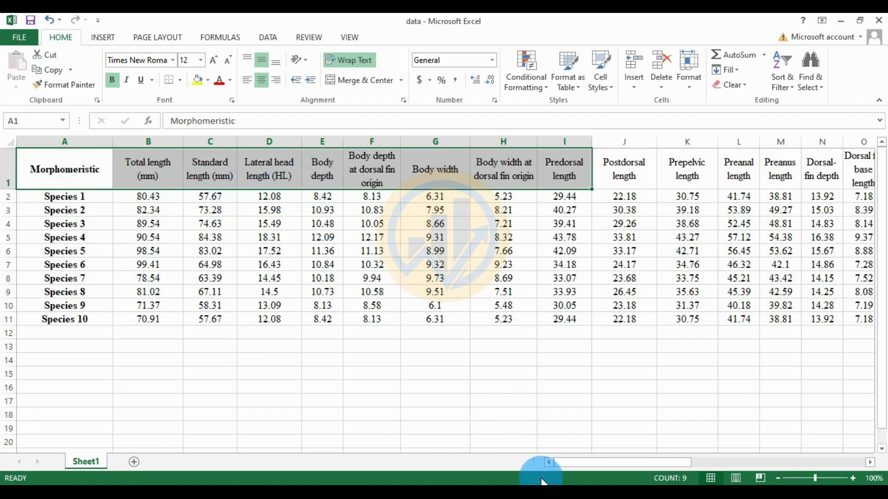
drag(589, 462, 510, 460)
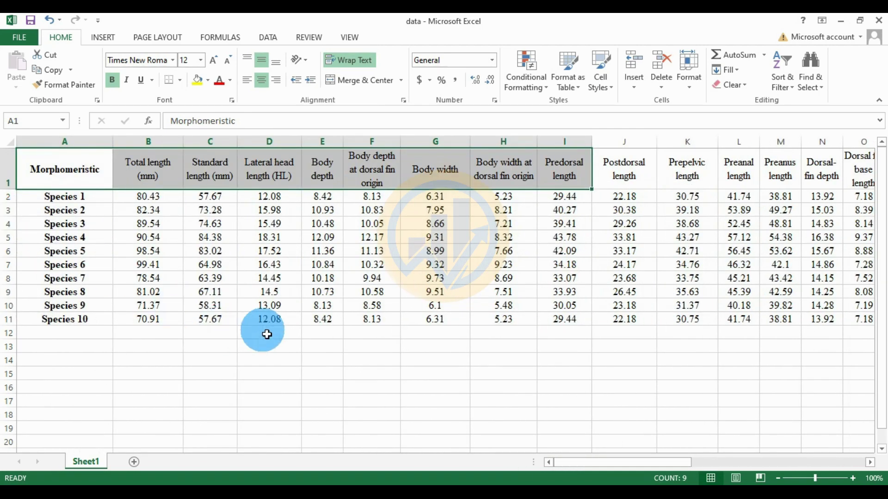
drag(66, 171, 717, 323)
right_click(717, 322)
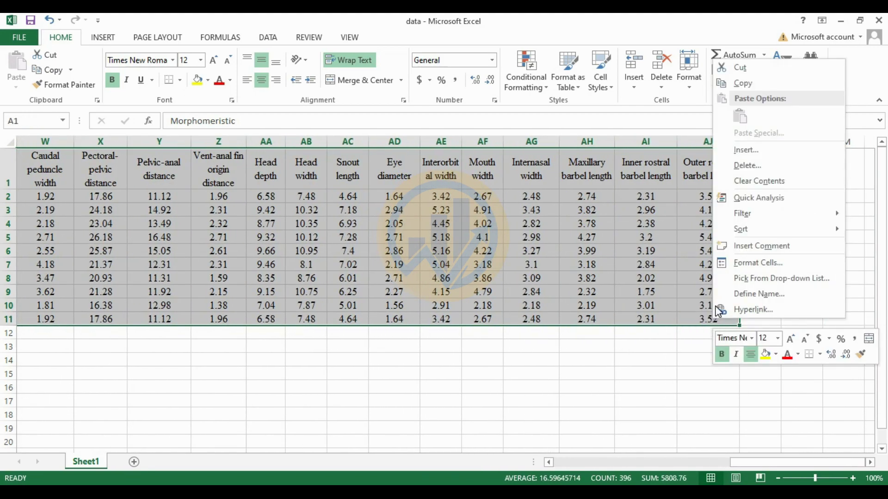
click(735, 83)
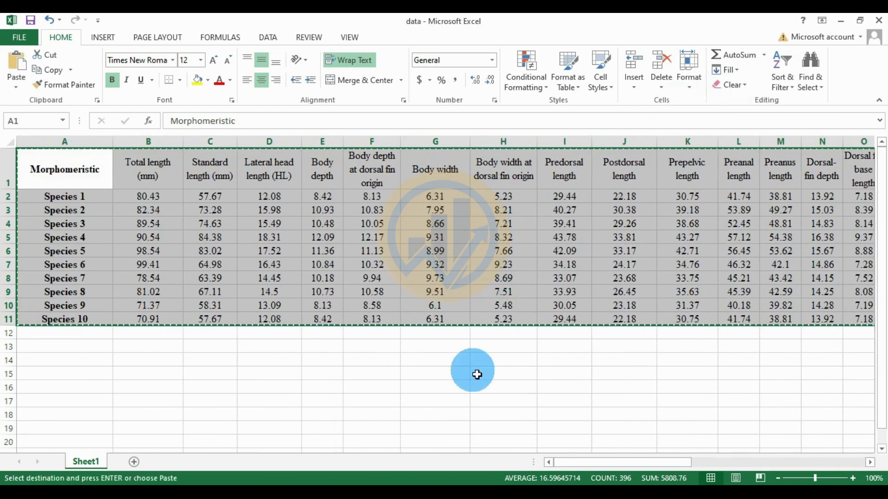
Paste the table into PAST with Species 1–10 as row names and traits as column names, then select all
click(430, 481)
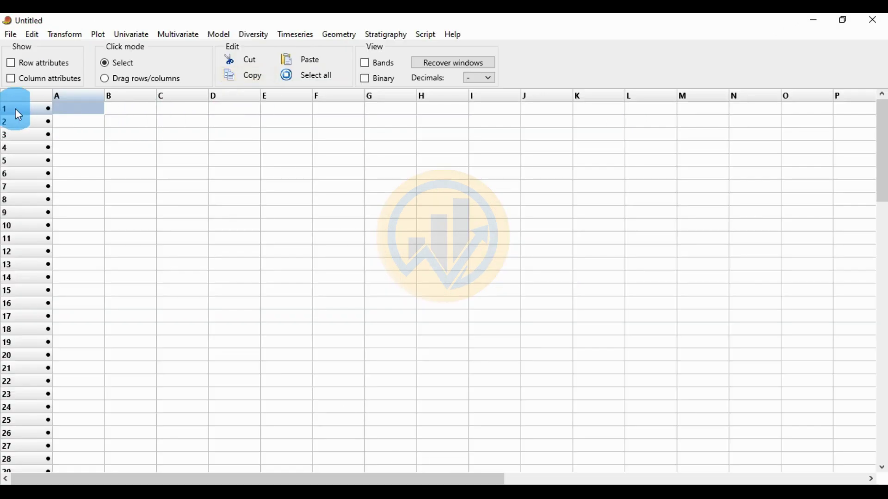
click(11, 79)
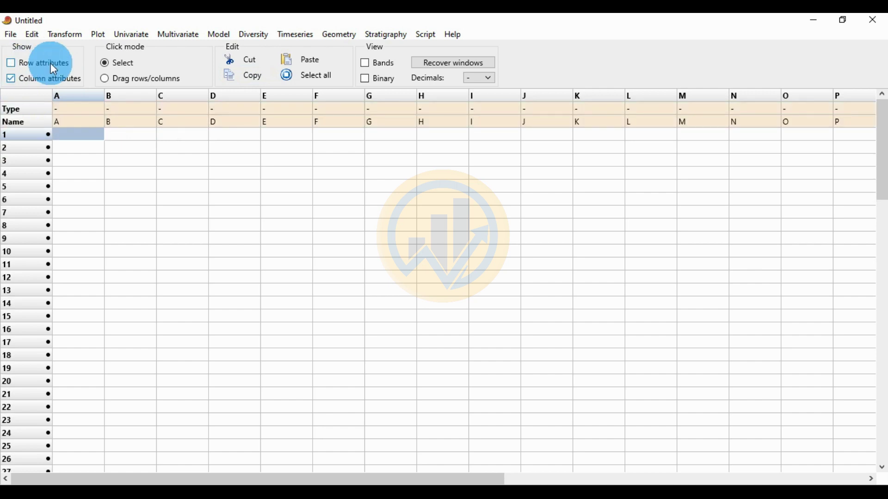
click(11, 63)
click(215, 135)
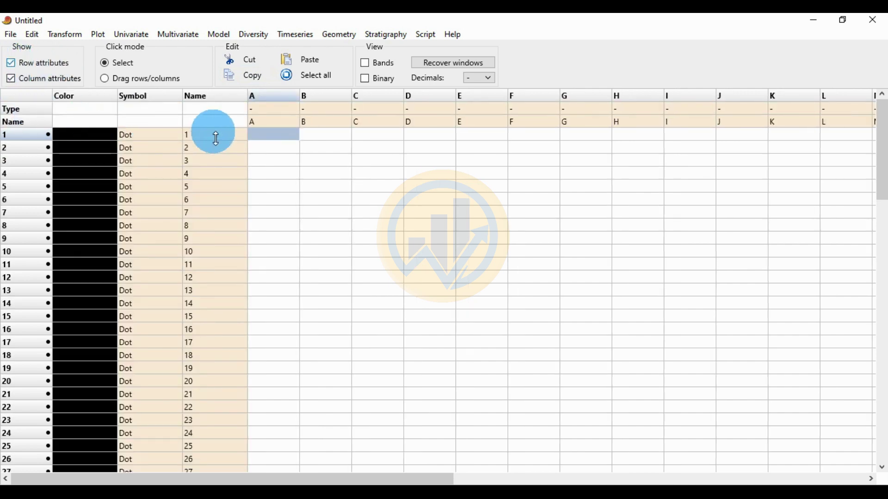
click(312, 62)
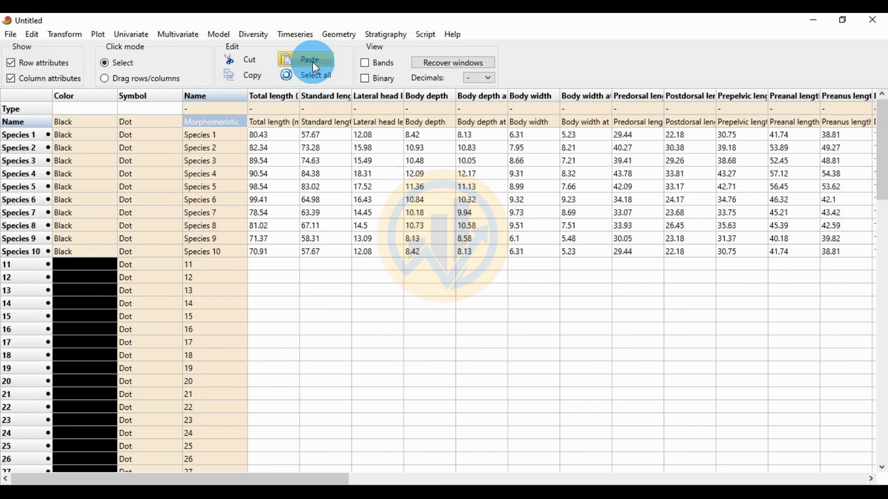
click(11, 79)
click(10, 63)
click(128, 71)
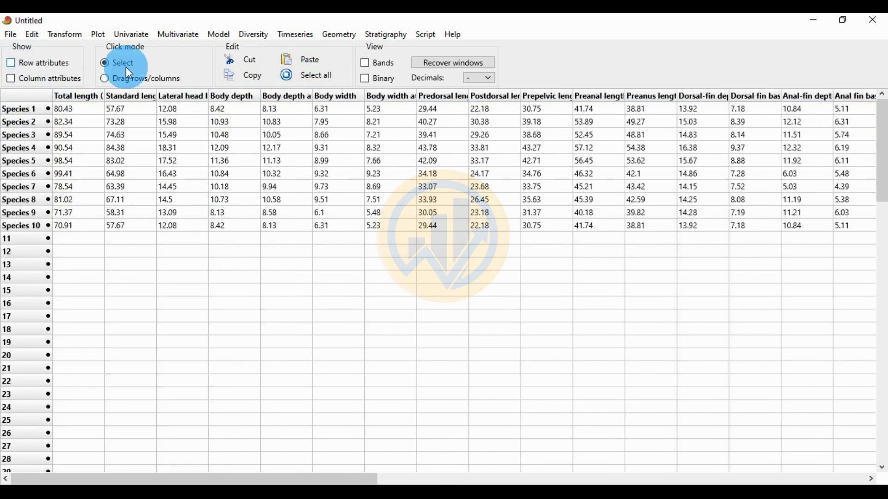
click(317, 77)
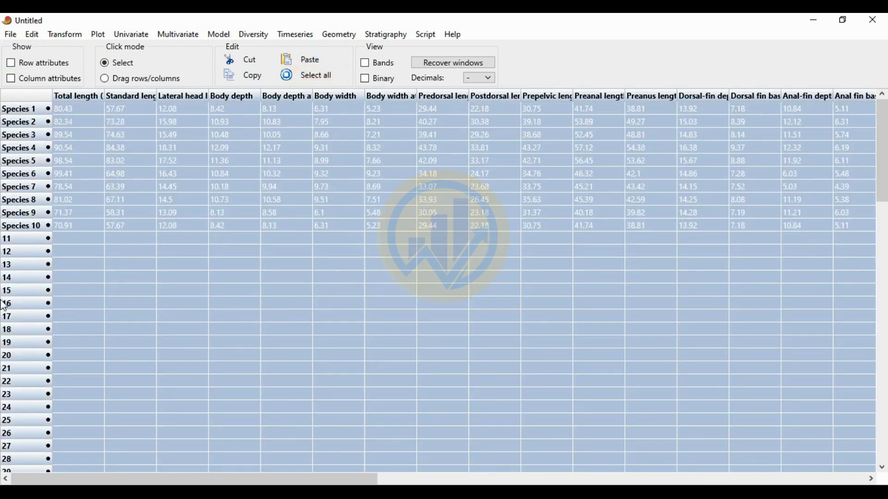
Run classical clustering on Species 1–10 and maximize the UPGMA Euclidean dendrogram window
click(182, 33)
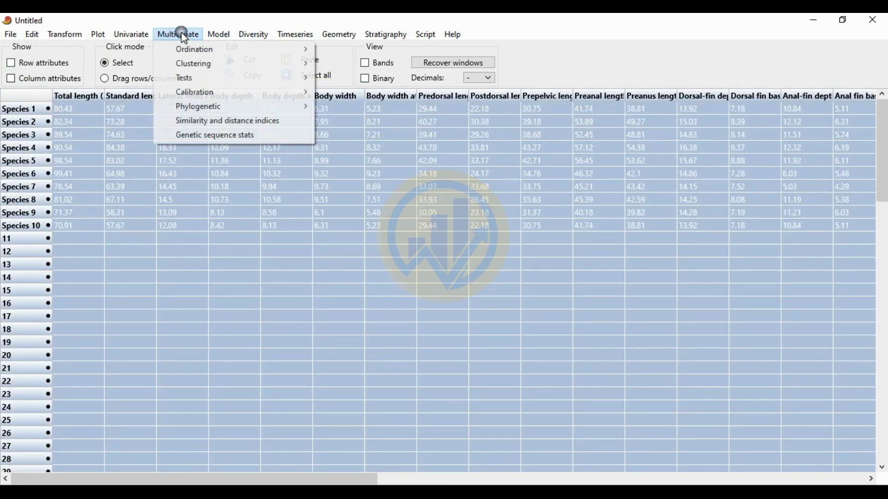
click(210, 63)
click(347, 68)
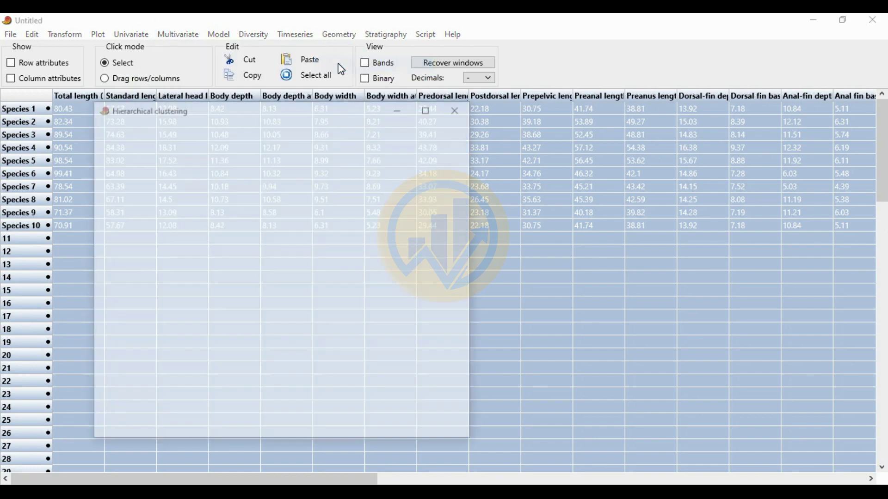
click(433, 109)
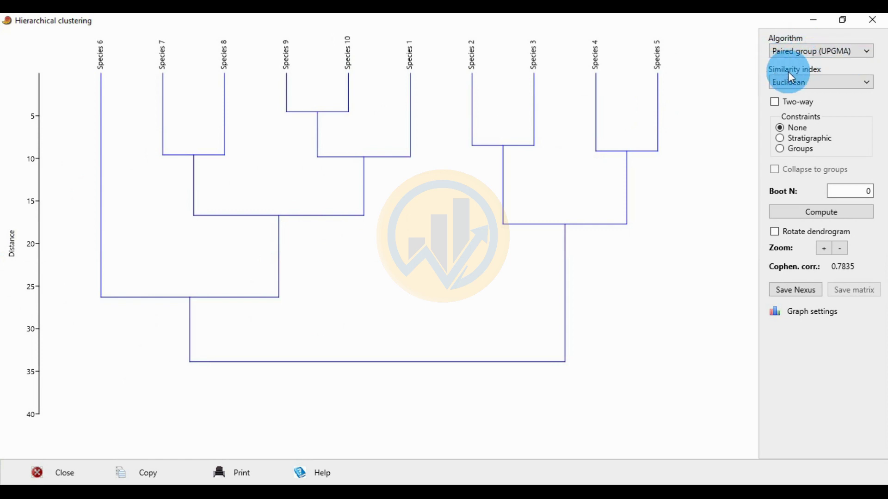
Switch the similarity index to Bray-Curtis and recompute the UPGMA dendrogram (cophenetic correlation 0.7924)
click(835, 84)
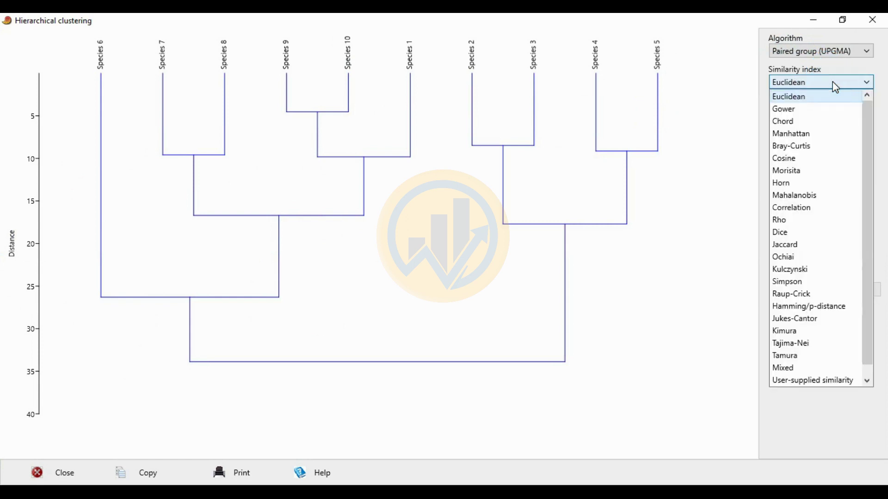
click(807, 148)
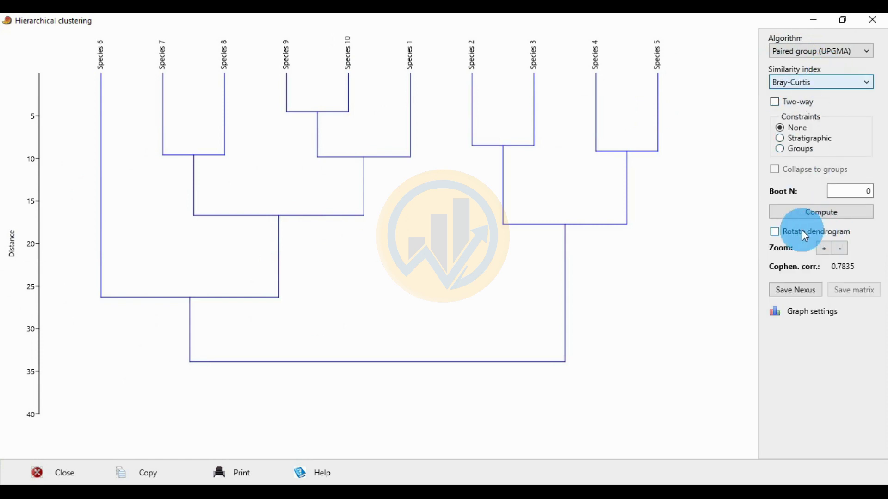
click(818, 214)
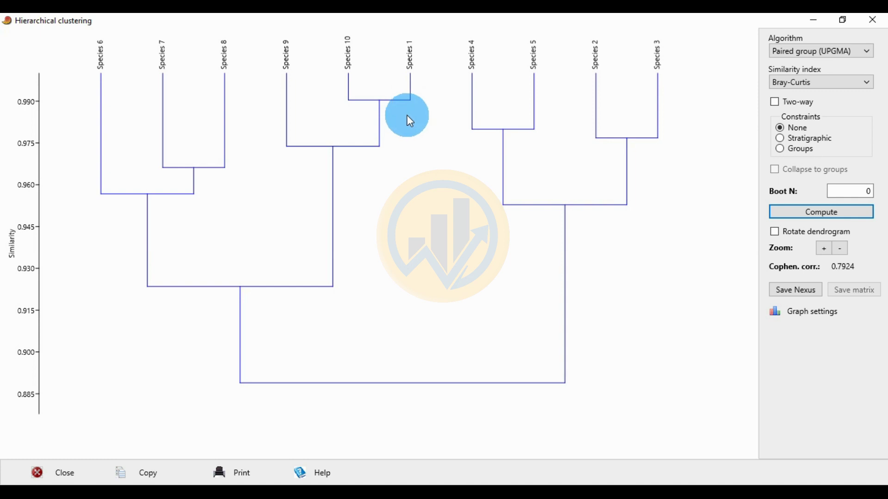
Recompute as two-way clustering, producing a trait-by-species heatmap with both dendrograms
click(779, 104)
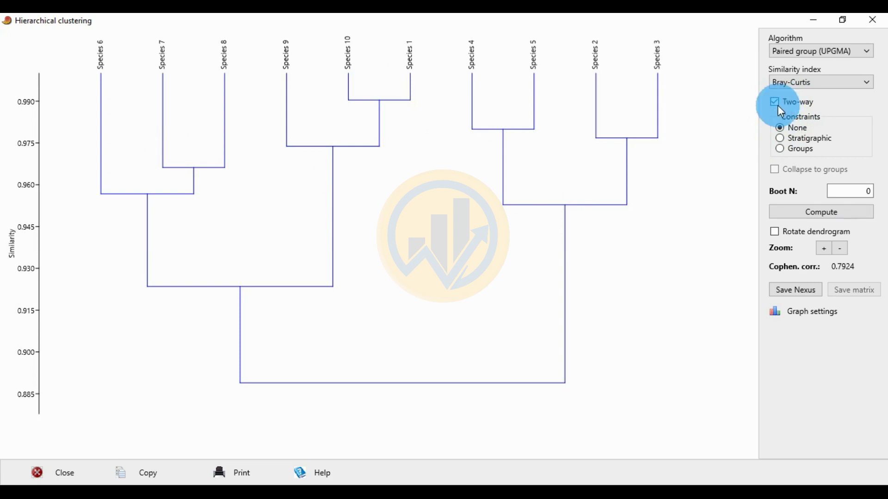
click(833, 212)
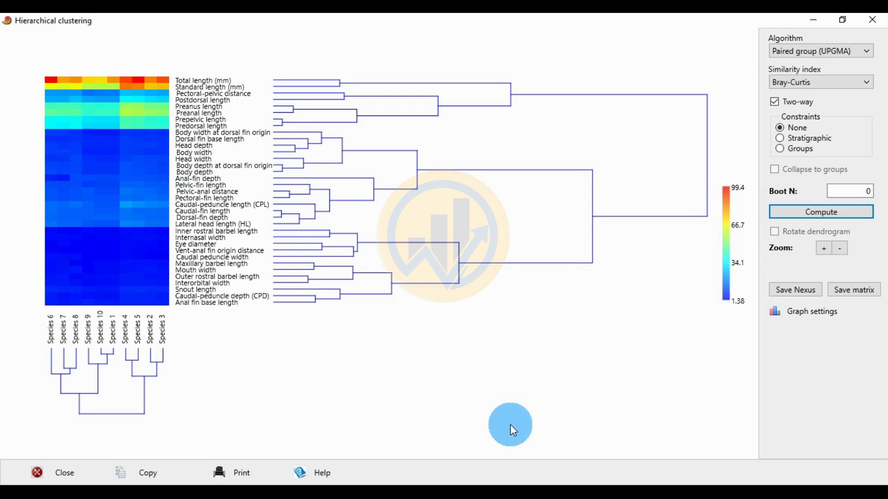
Turn on thick lines in the graph settings
click(802, 312)
drag(253, 124, 561, 169)
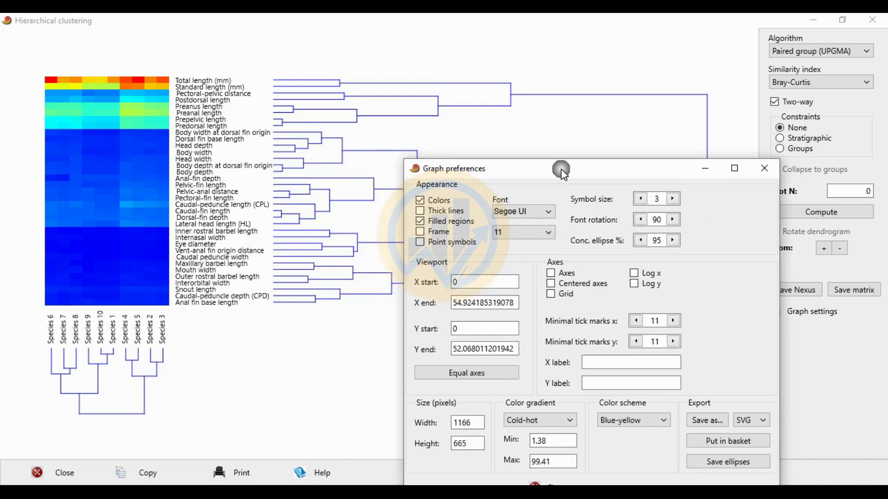
click(420, 212)
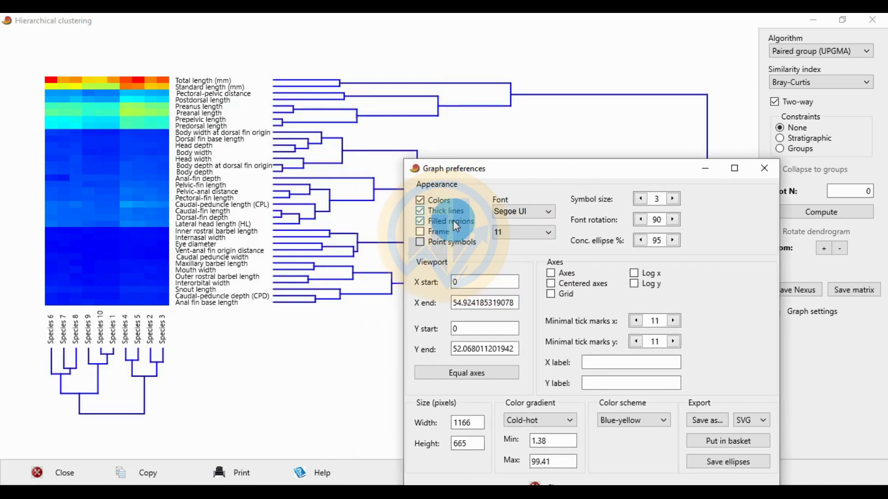
Set the label font to Times New Roman at size 12
click(549, 211)
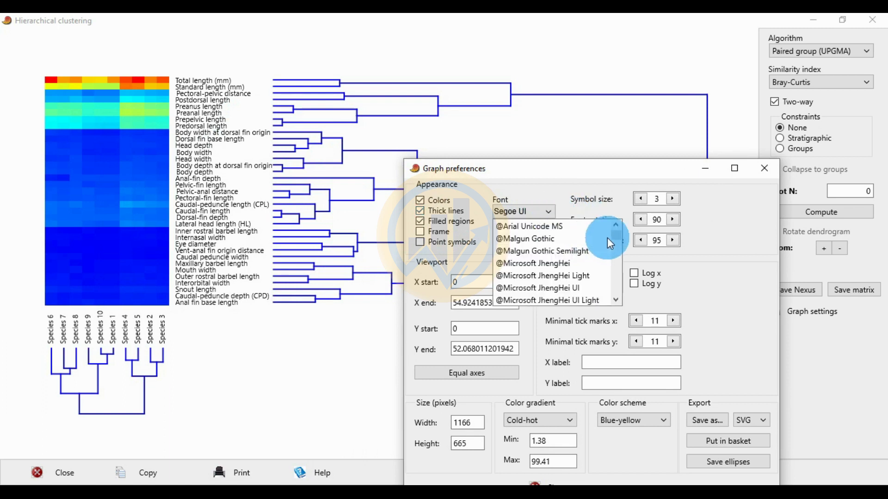
drag(617, 245, 618, 298)
scroll(540, 279, up, 2)
scroll(543, 283, up, 4)
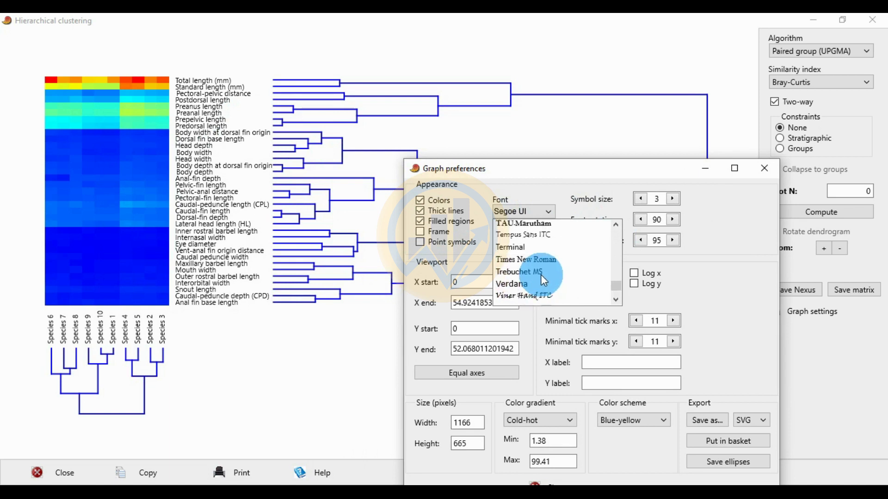
click(548, 260)
click(534, 233)
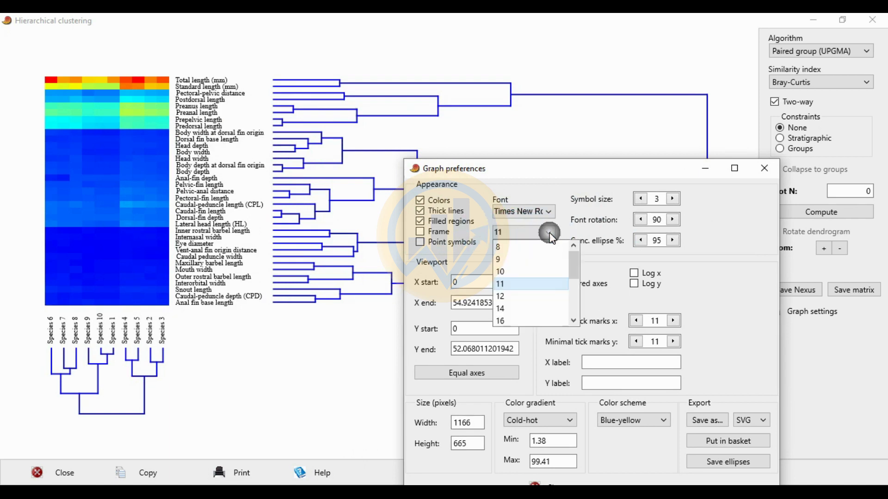
click(509, 301)
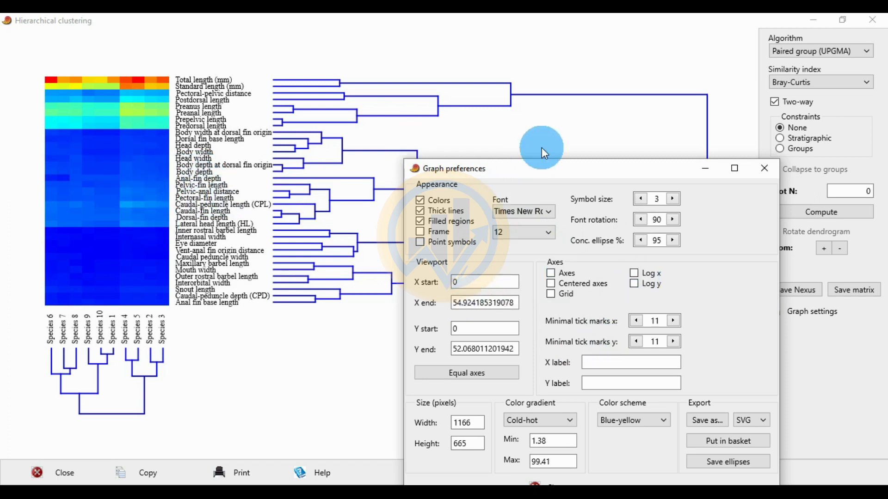
Choose JPG as the export format
drag(550, 170, 562, 74)
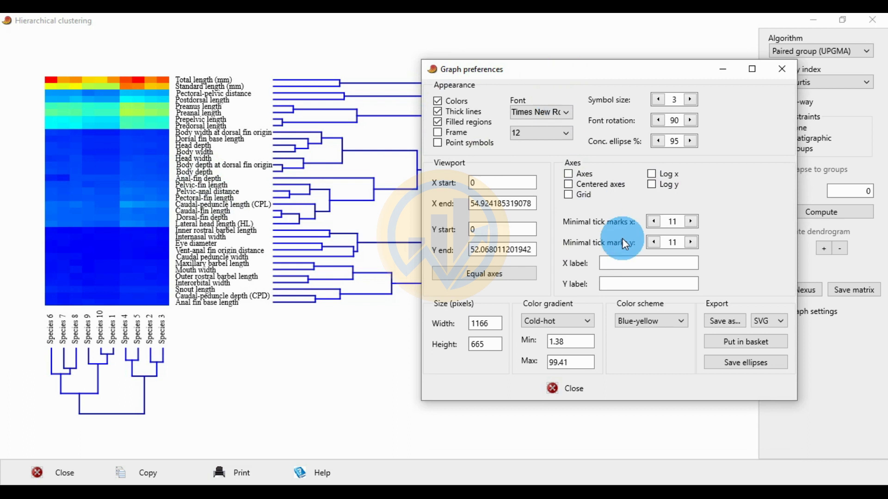
click(765, 323)
click(765, 362)
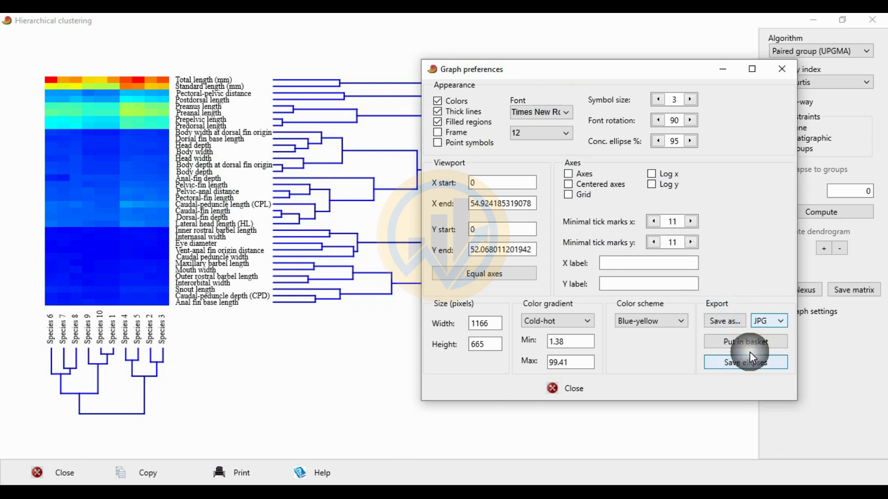
Save the graph as JPG 'two way clustering in past software' in the Two-Way Hierarchical Clustering in Past folder
click(724, 326)
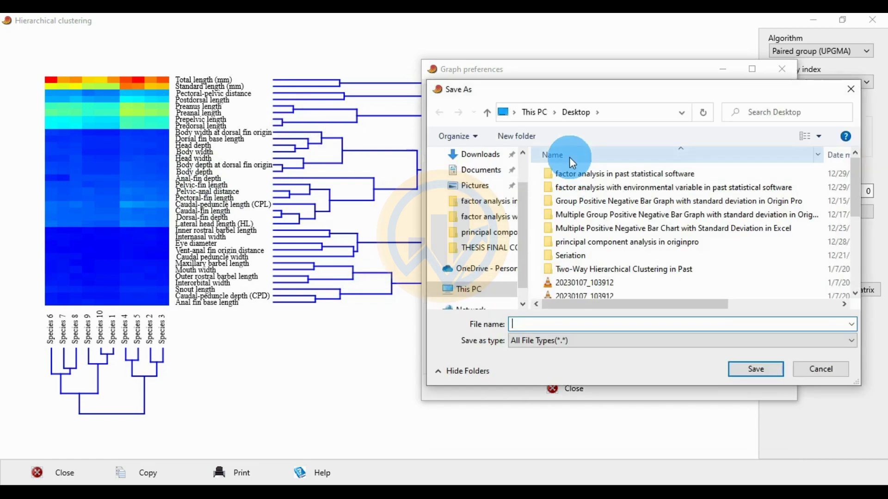
drag(593, 89, 490, 42)
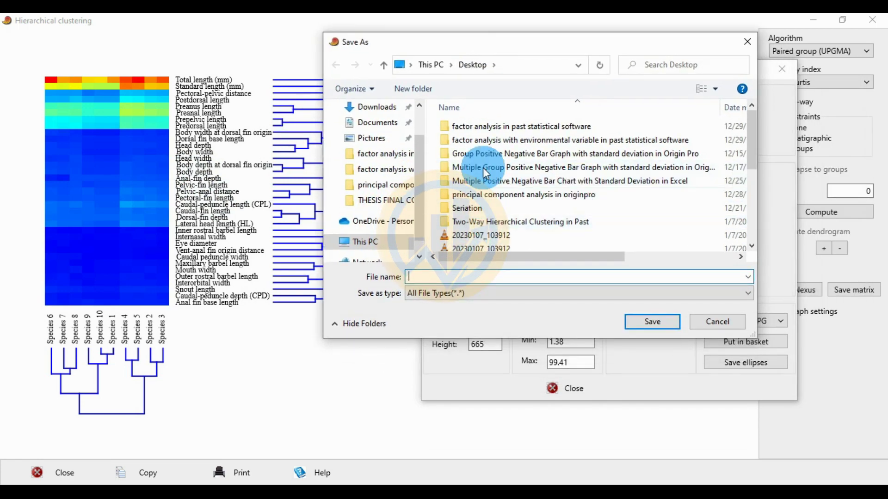
click(615, 201)
scroll(615, 201, down, 2)
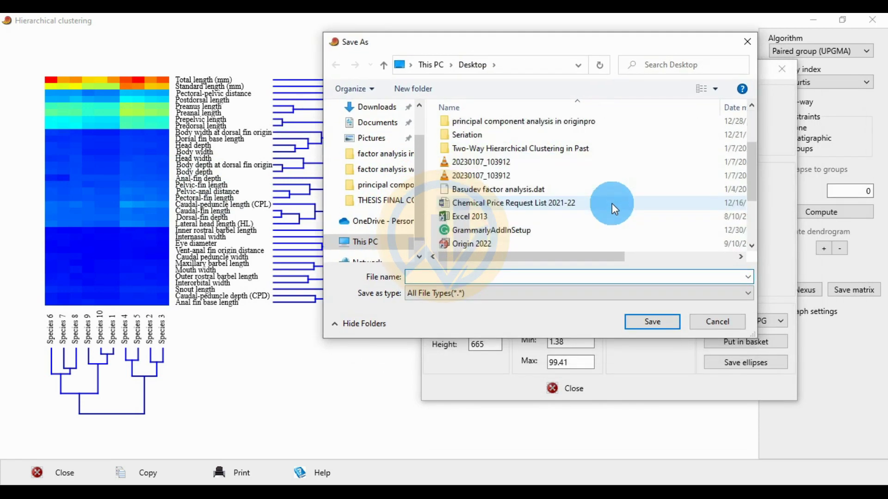
double_click(531, 152)
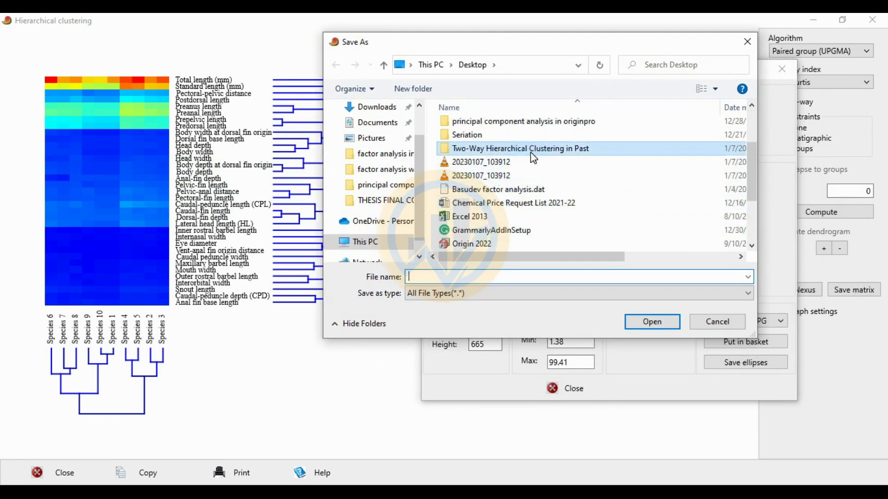
click(502, 280)
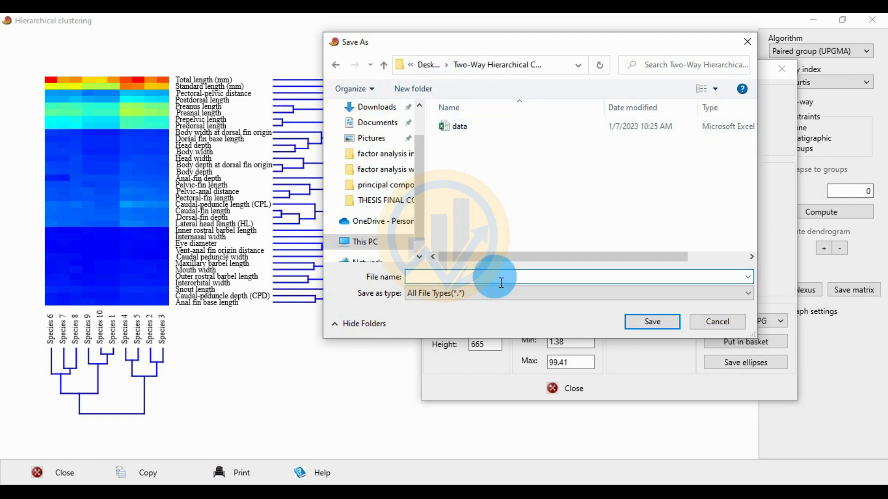
text(two way clust)
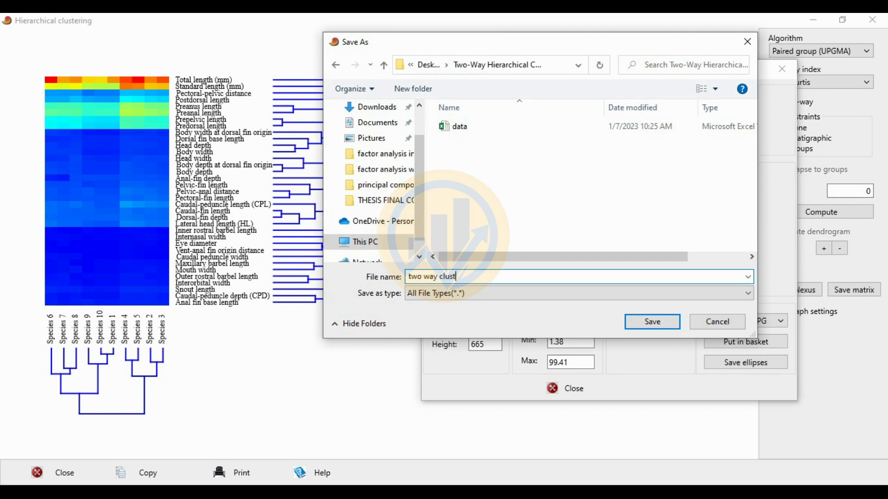
text(ering in past software)
click(641, 321)
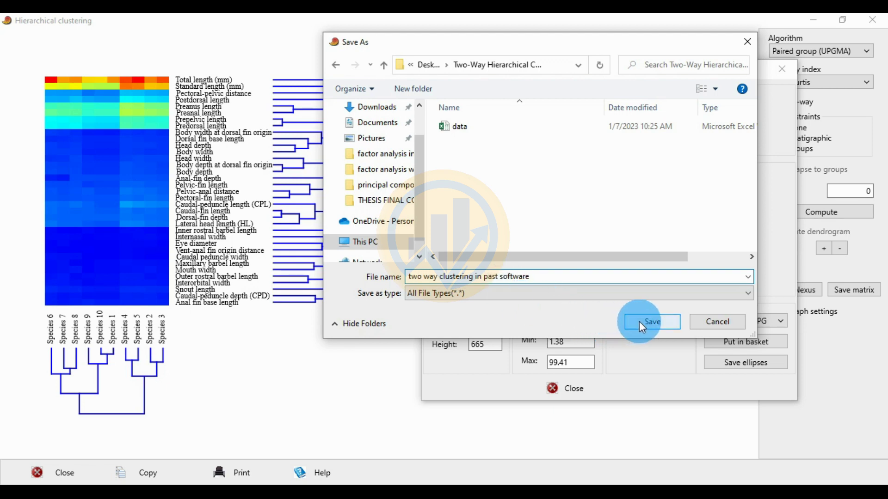
click(576, 388)
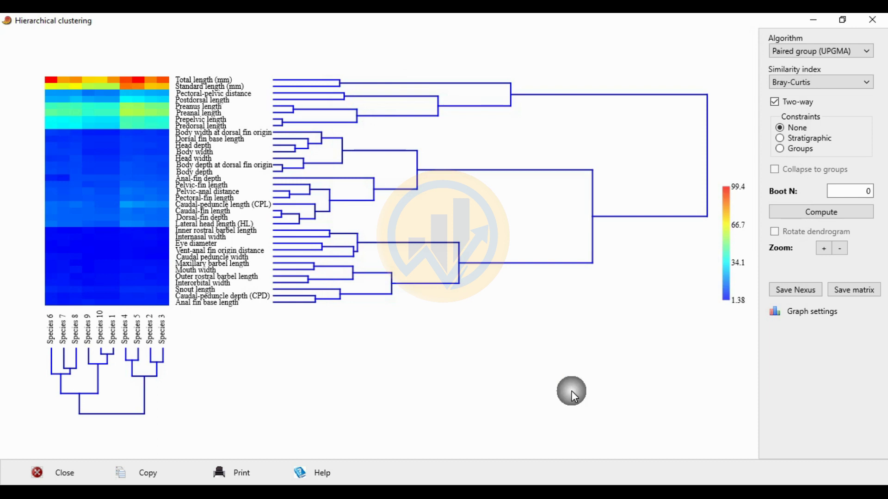